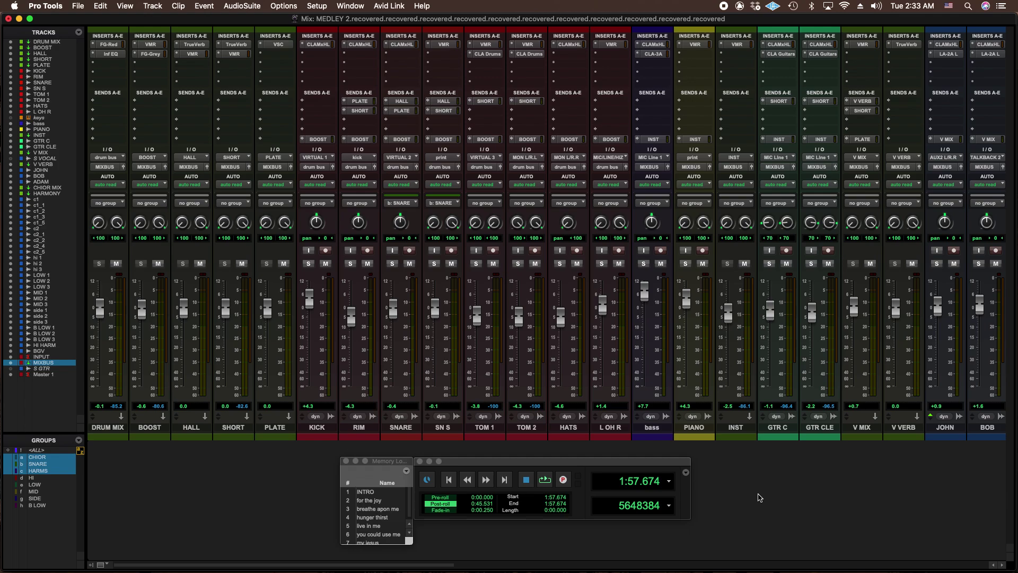
Step: Play the full mix from the current position and stop playback
key(space)
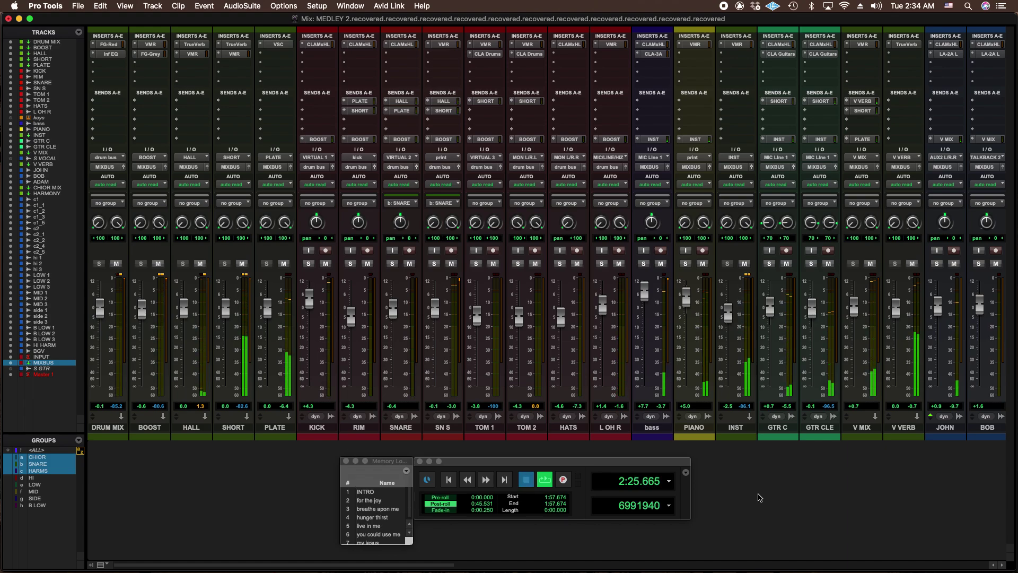
key(space)
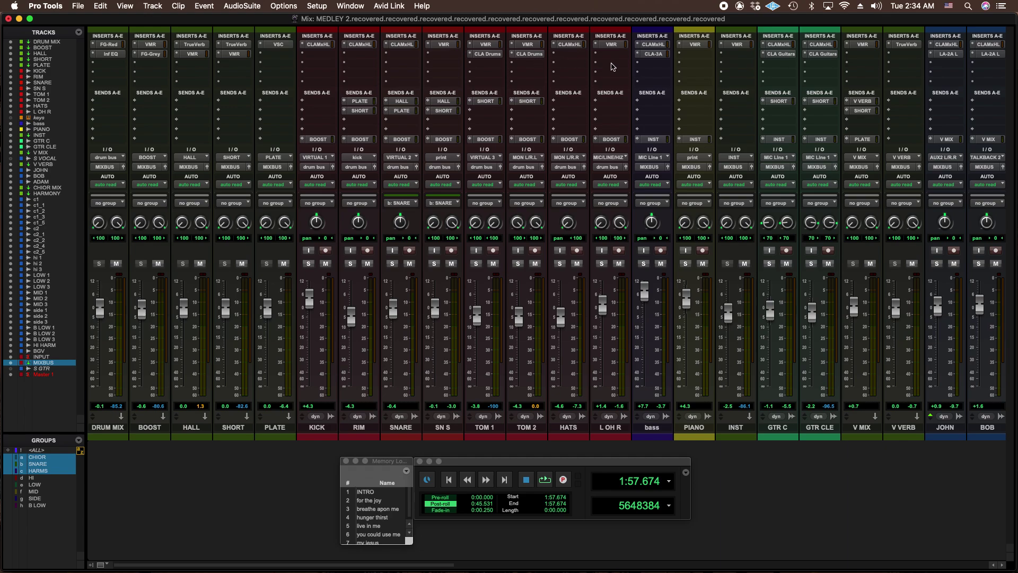
Step: Inspect the Virtual Mix Rack chain on the SN S track and close its window
click(444, 44)
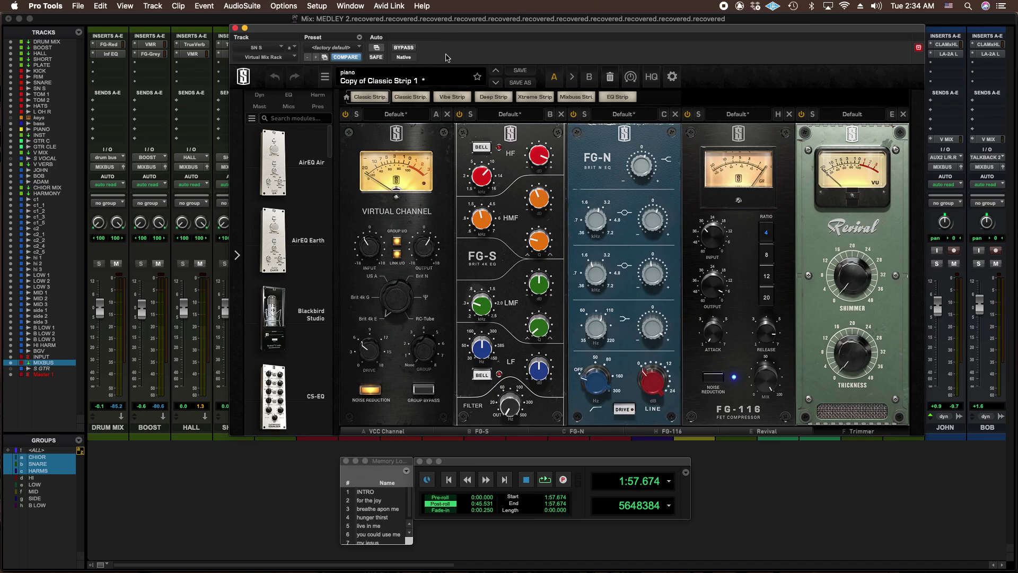
click(235, 29)
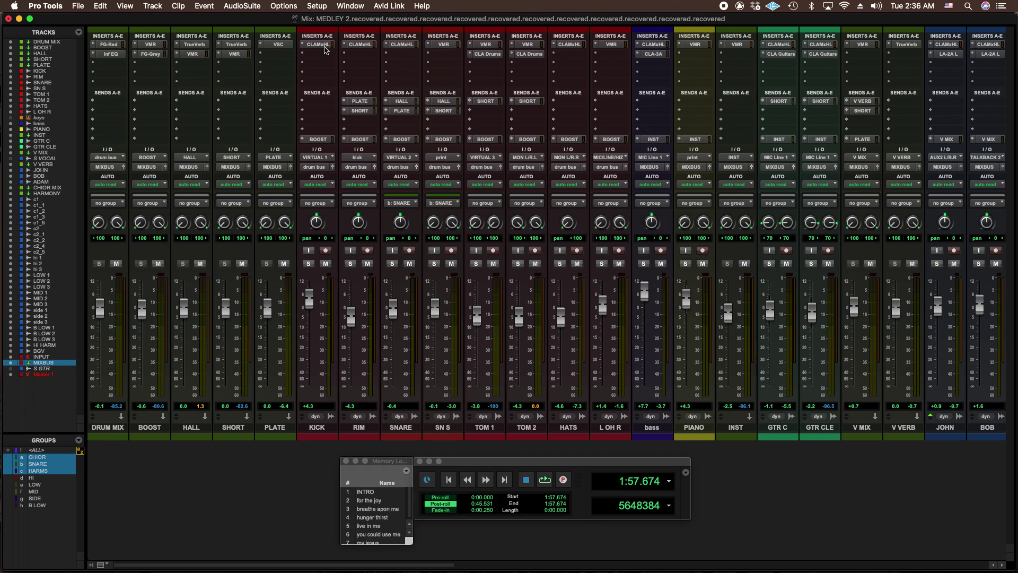
click(444, 46)
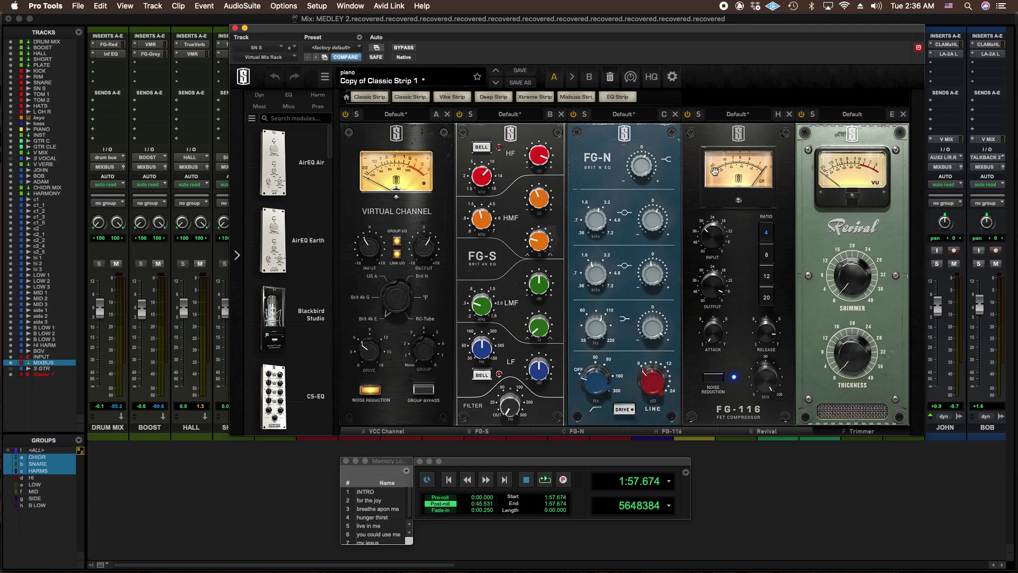
click(237, 29)
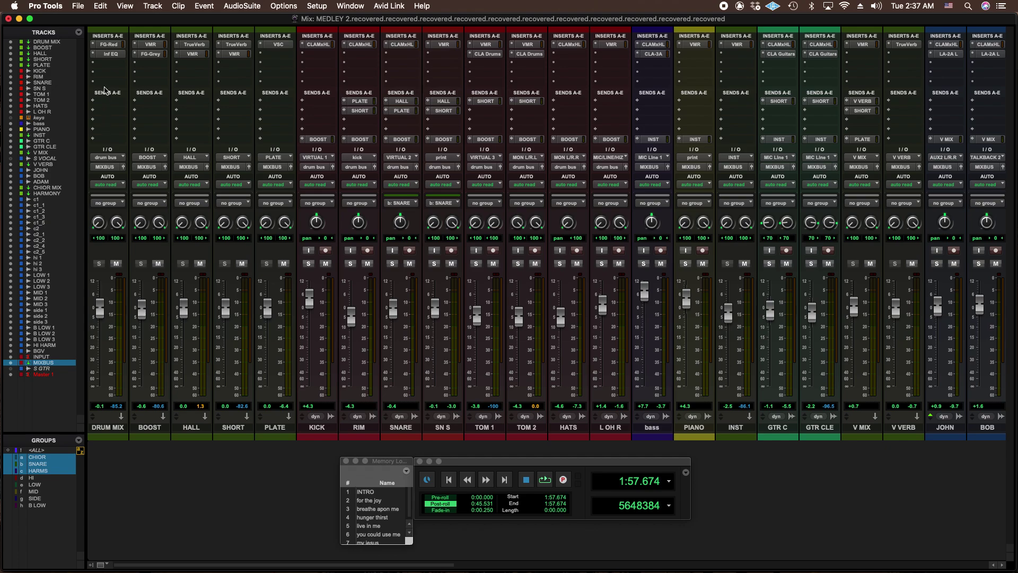
Step: Open the FG-Red compressor on the DRUM MIX track and play the mix through it
click(111, 45)
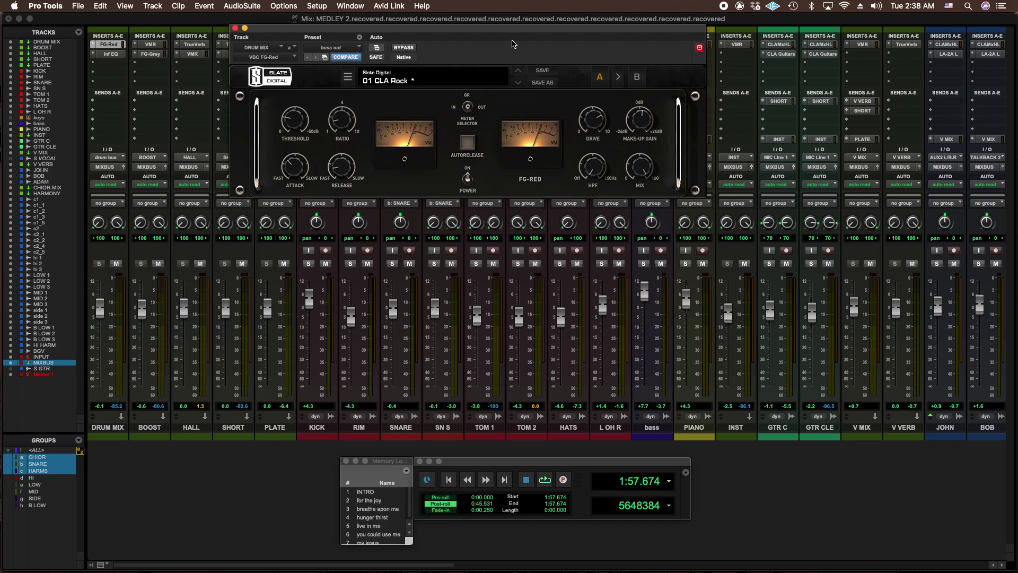
key(space)
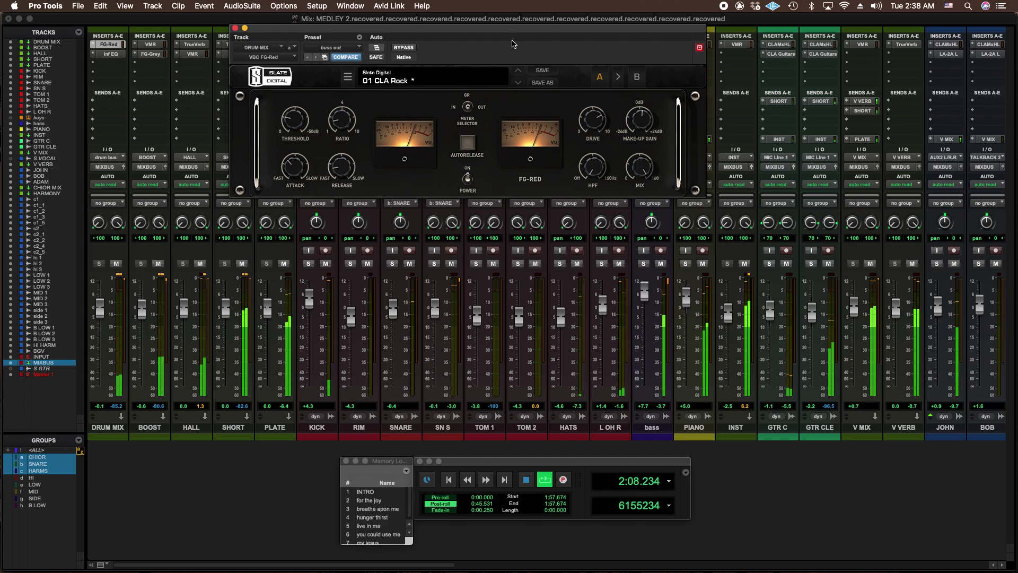
key(space)
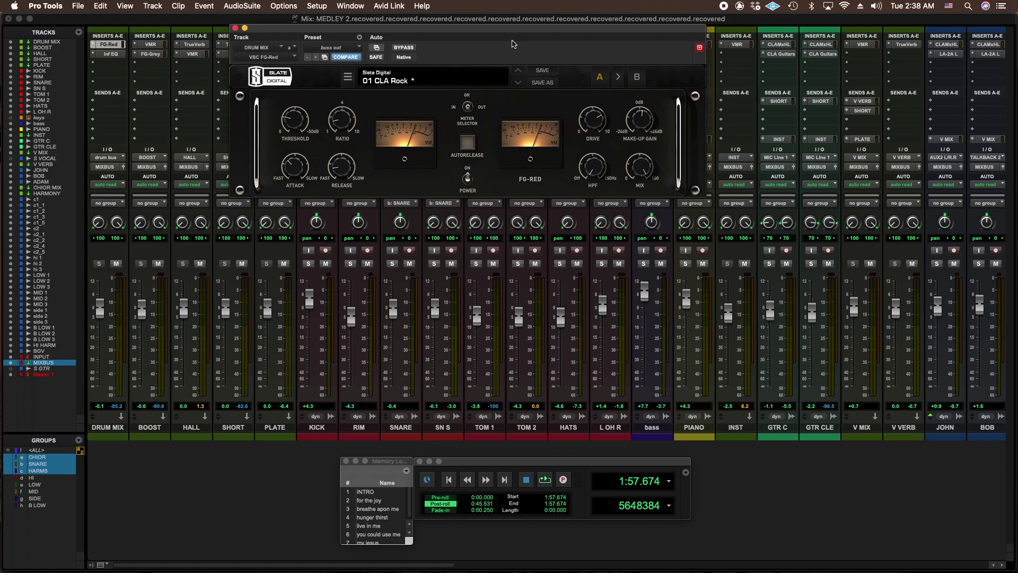
Step: Examine the FG-Red compressor's attack, release, ratio and threshold settings
mouse_move(289, 168)
mouse_move(290, 170)
mouse_down()
mouse_move(287, 217)
mouse_move(272, 150)
mouse_move(274, 177)
mouse_up()
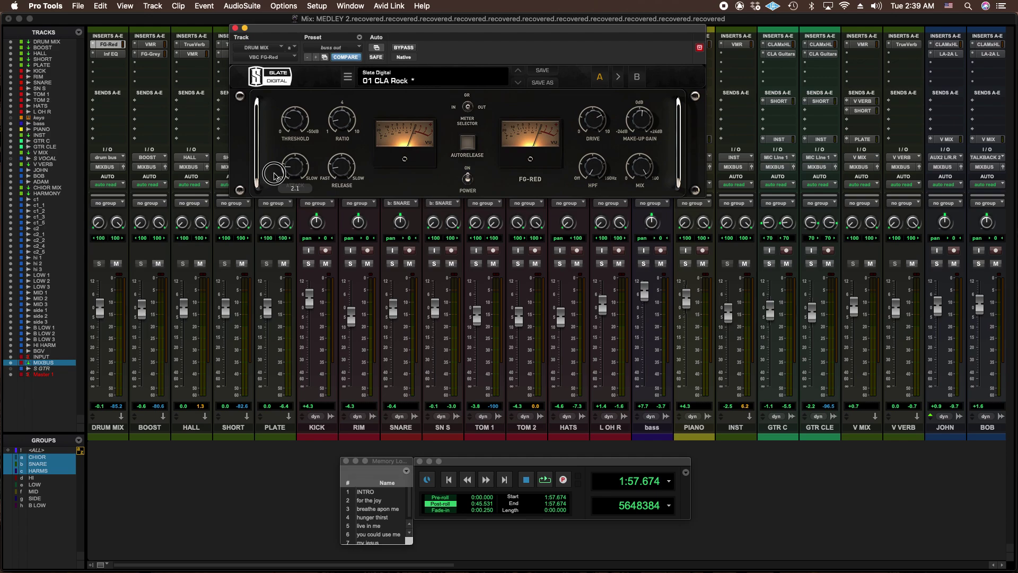
drag(274, 176, 274, 177)
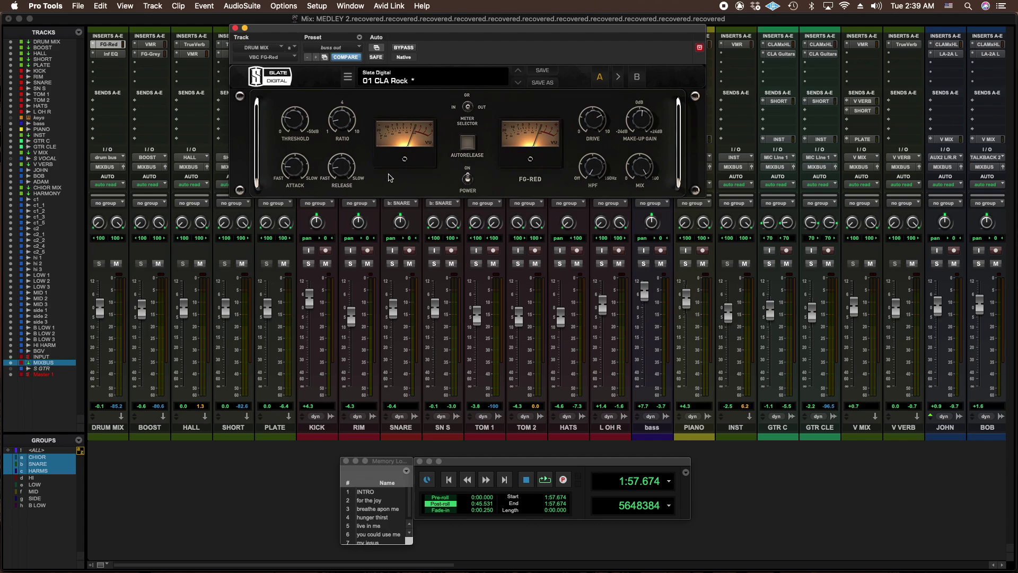
mouse_move(337, 174)
mouse_move(344, 123)
mouse_move(292, 126)
mouse_move(294, 169)
drag(293, 168, 289, 149)
mouse_move(346, 173)
Step: Open the Infinity EQ on DRUM MIX, move its window lower, and shift the high-pass band to about 69 Hz at +2.1 dB
click(112, 54)
click(113, 55)
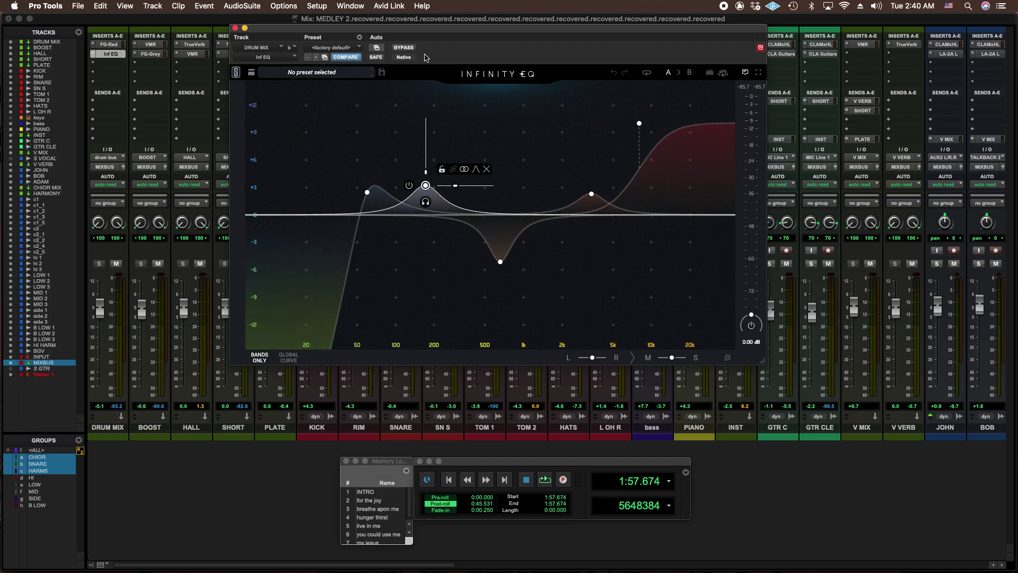
drag(445, 34, 438, 136)
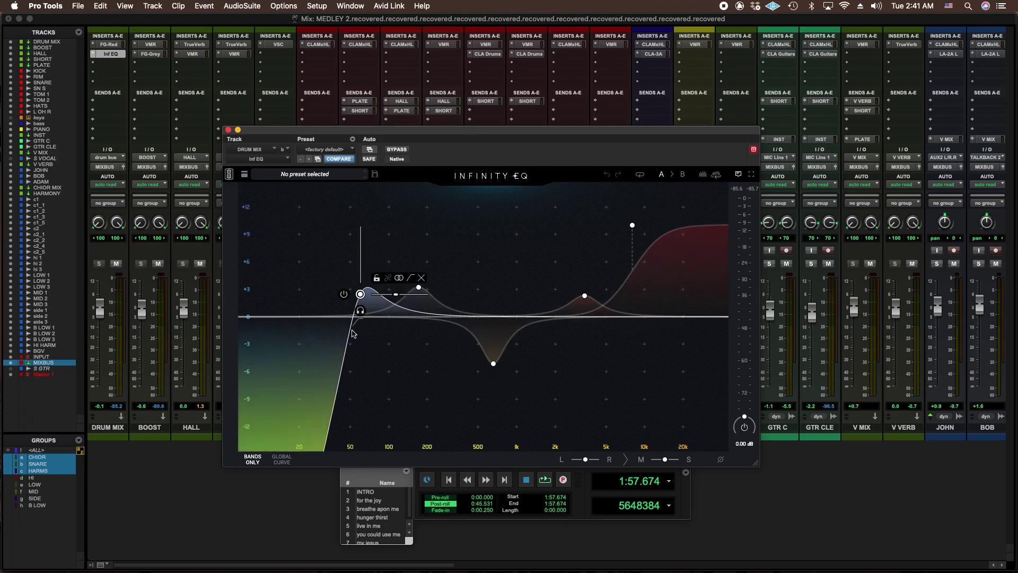
mouse_move(360, 295)
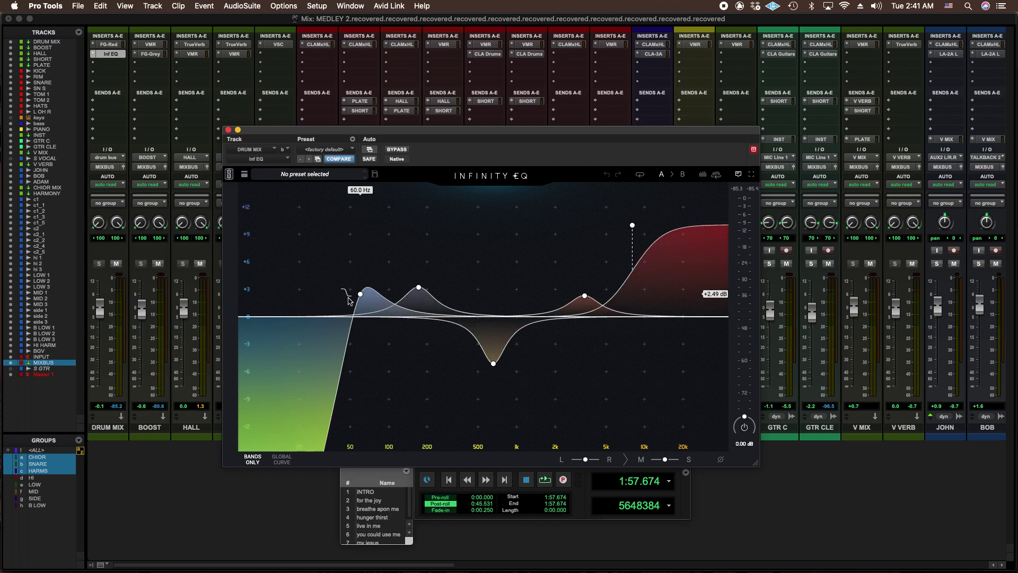
mouse_move(360, 294)
mouse_down()
mouse_move(296, 297)
mouse_move(368, 297)
mouse_up()
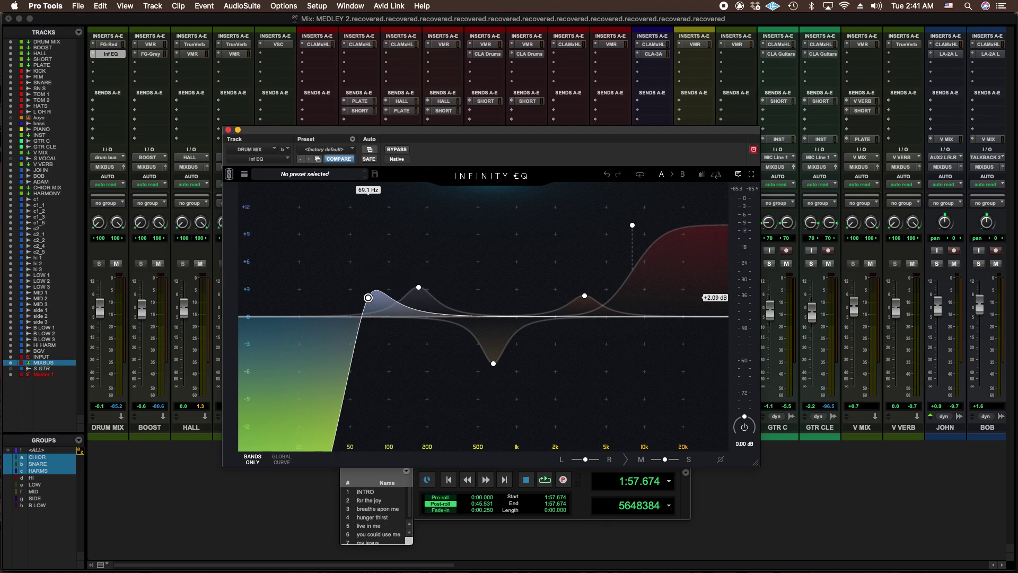
click(273, 361)
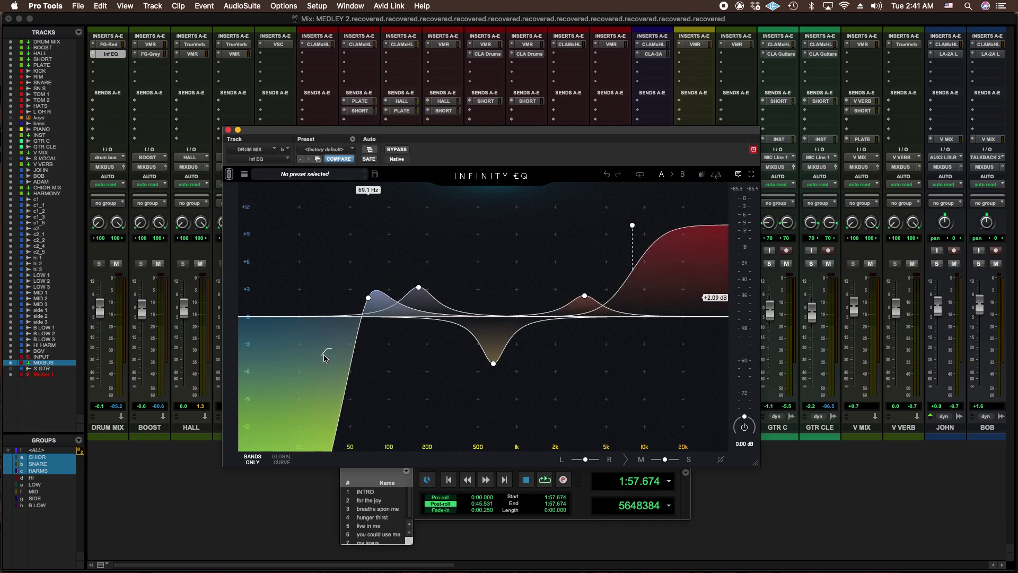
Step: Examine the drum EQ's low-mid boost at 171 Hz and the midrange cut at 655 Hz
click(418, 288)
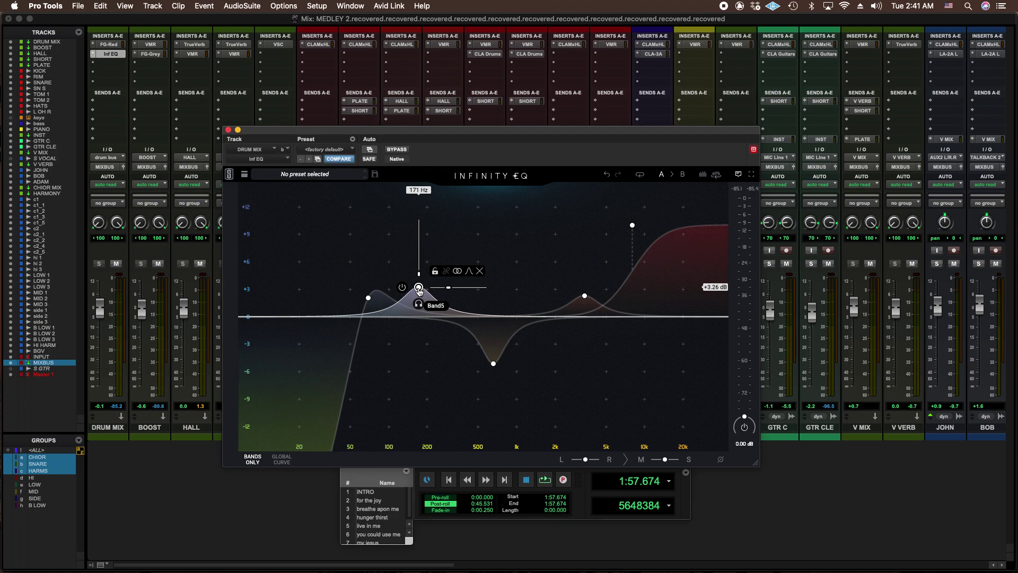
click(416, 199)
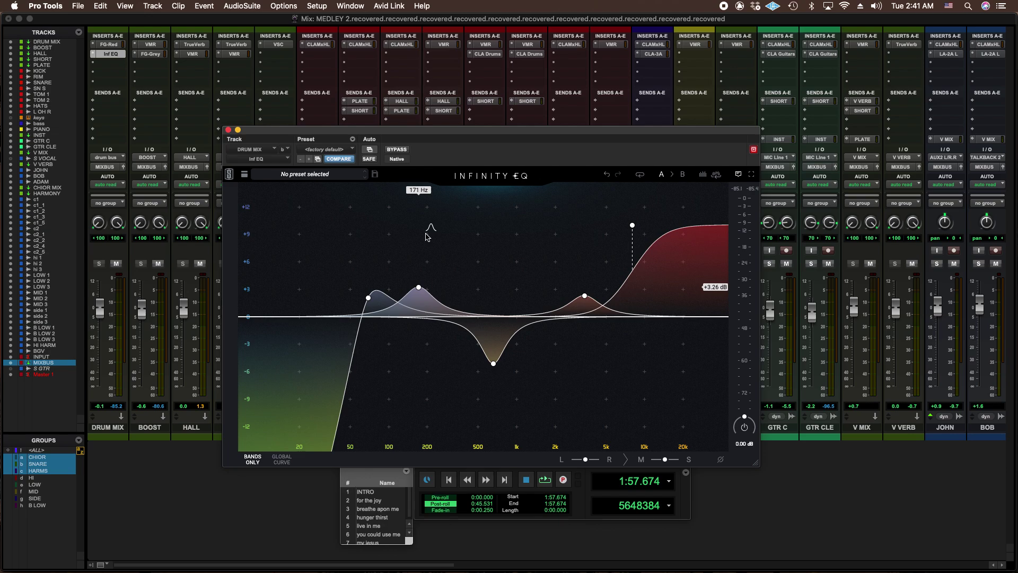
click(493, 363)
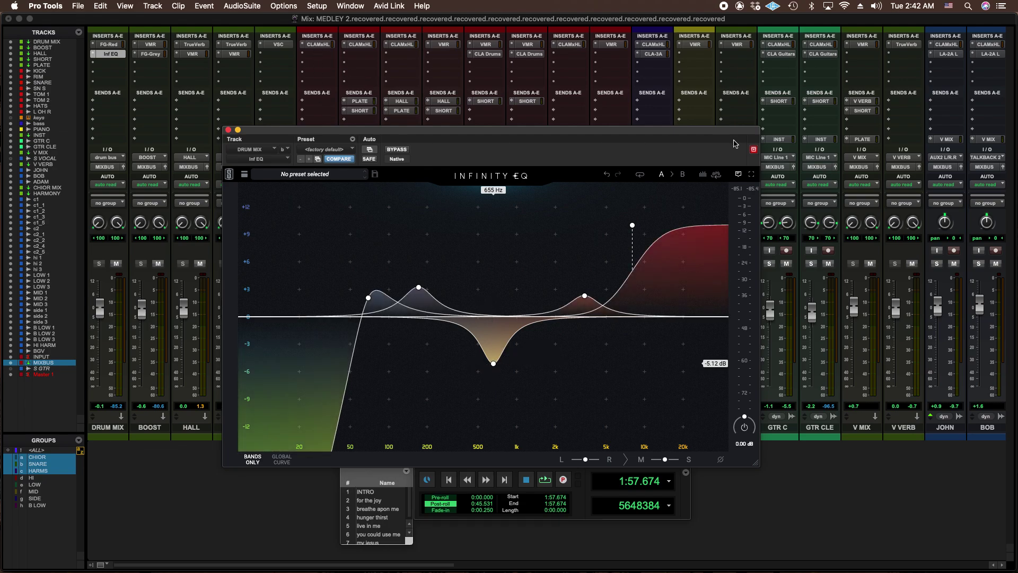
Step: Keep the drum EQ window open and compare its midrange cut with the KICK track's CLA MixHub EQ, then close the MixHub
click(754, 150)
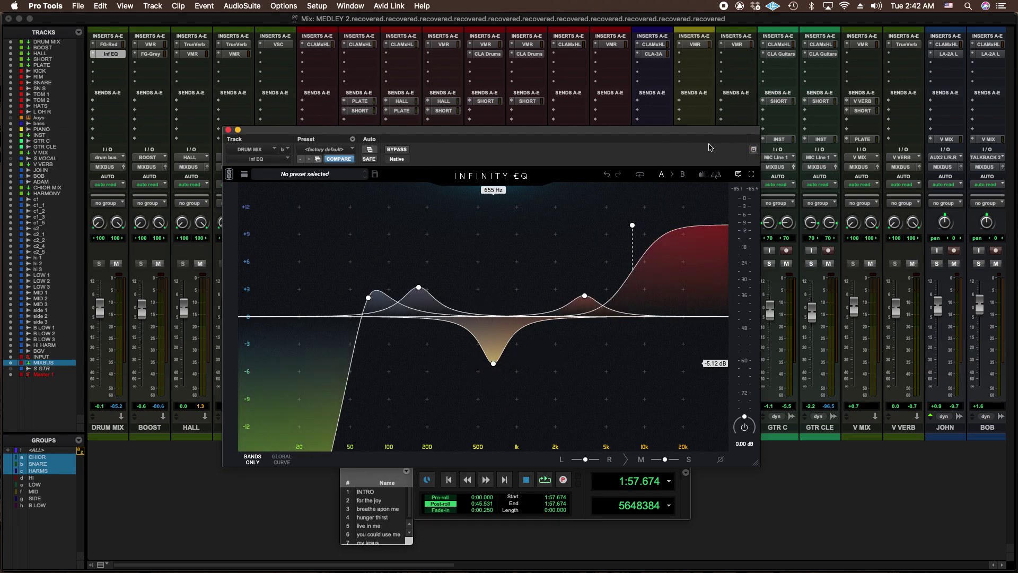
click(318, 45)
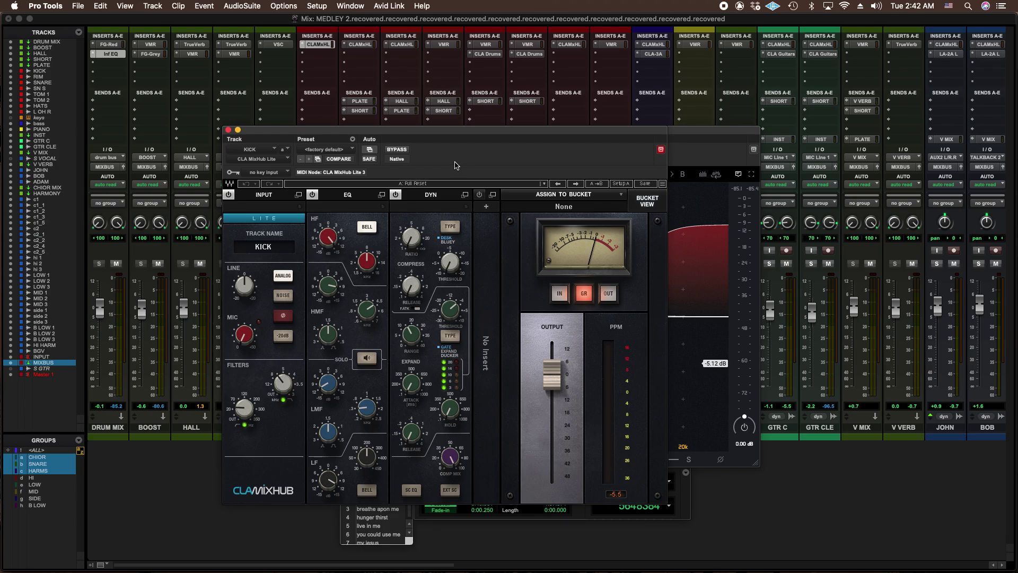
drag(429, 136, 853, 22)
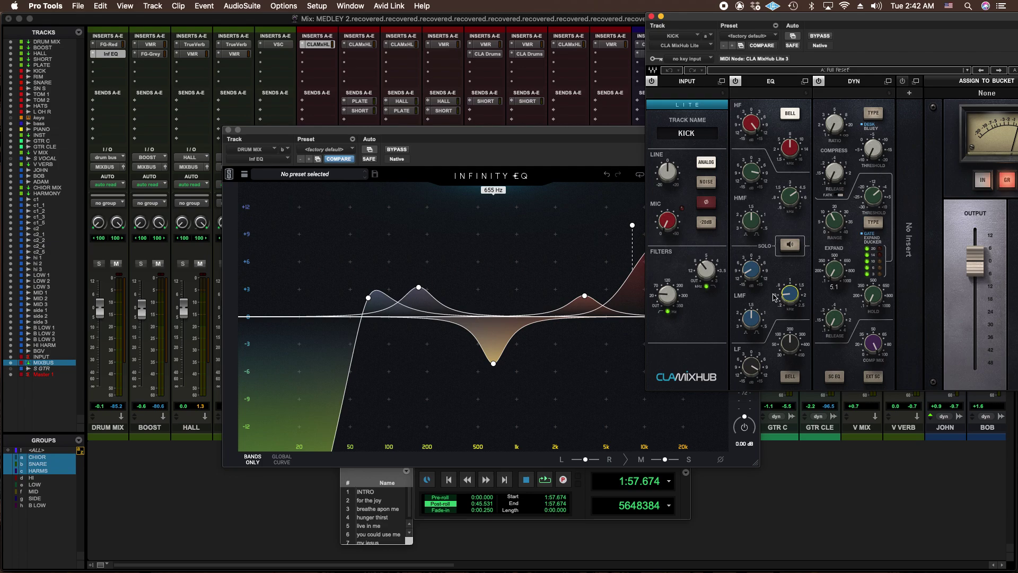
mouse_move(793, 299)
mouse_move(755, 270)
click(494, 363)
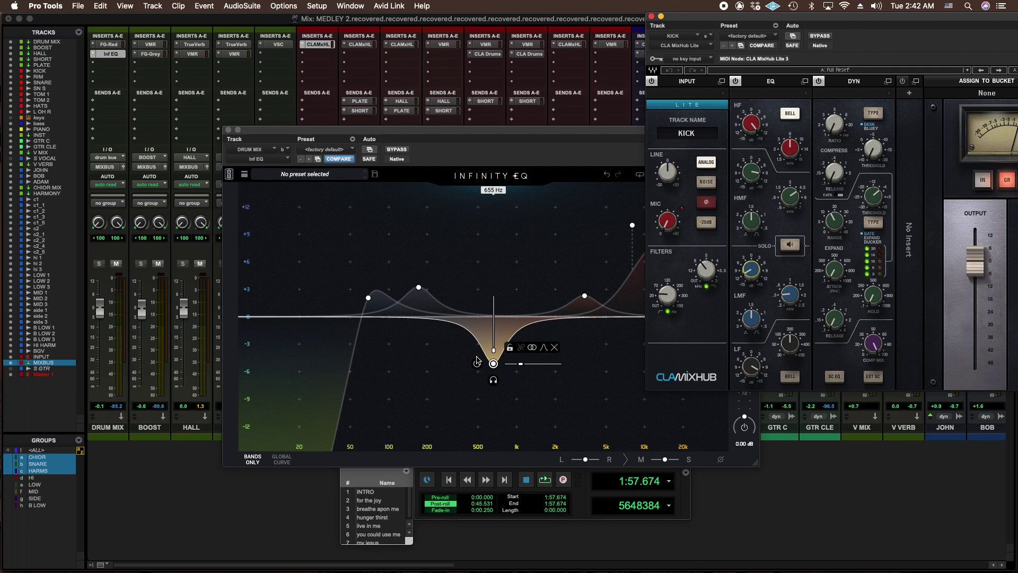
click(651, 17)
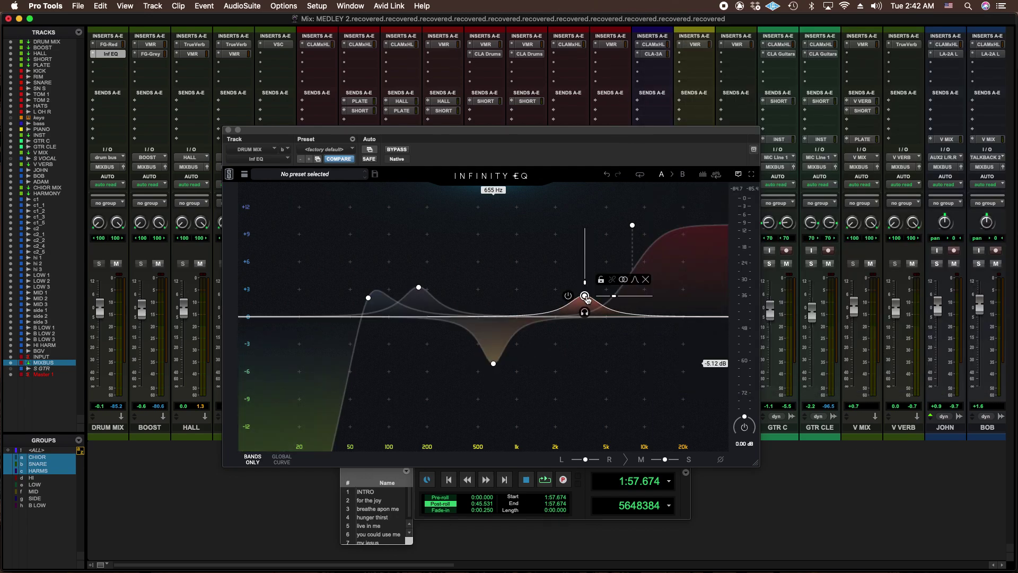
Step: Examine the drum EQ's 3.37 kHz boost and 8 kHz high shelf, and close the EQ window
click(585, 296)
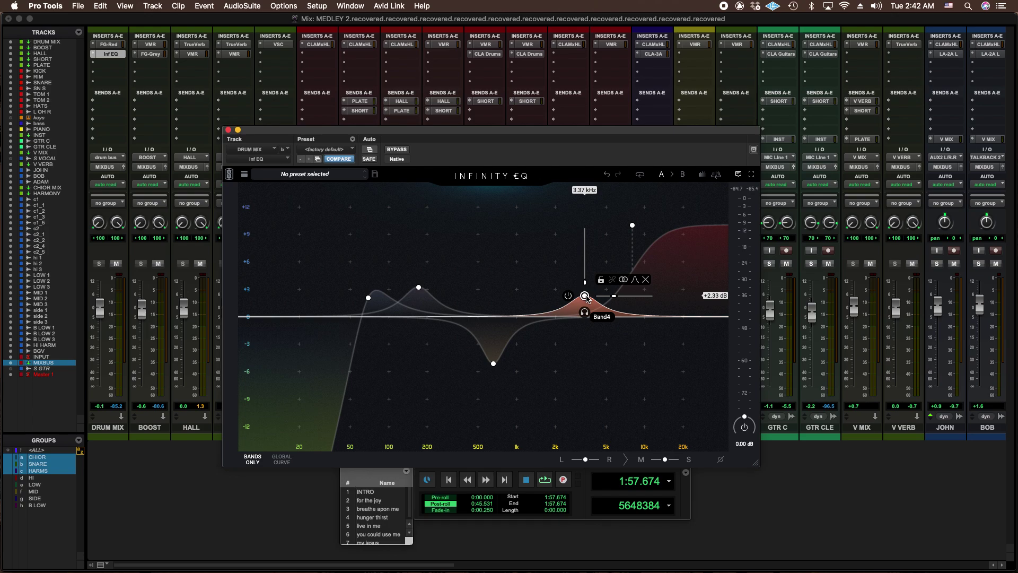
click(584, 222)
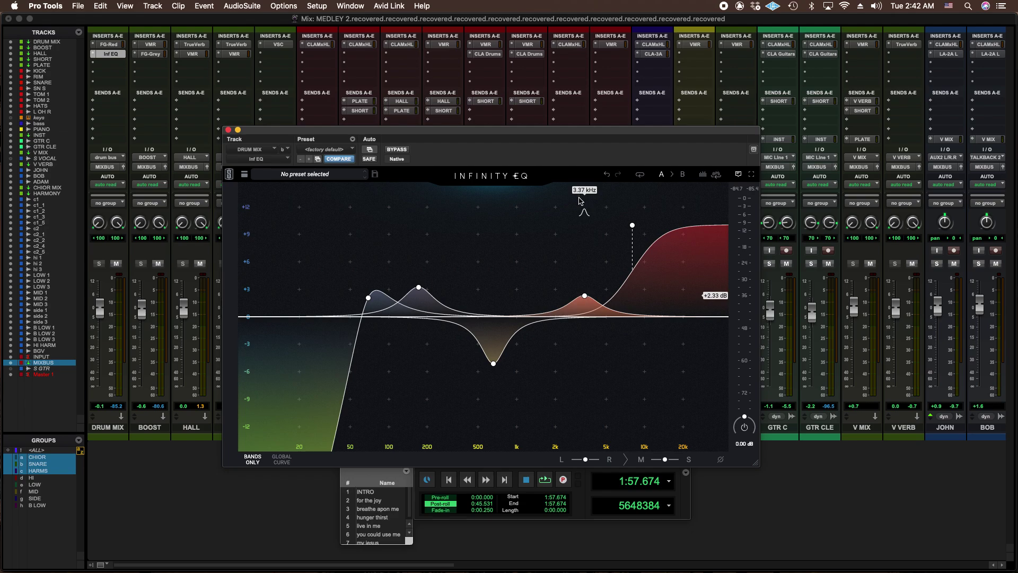
click(632, 226)
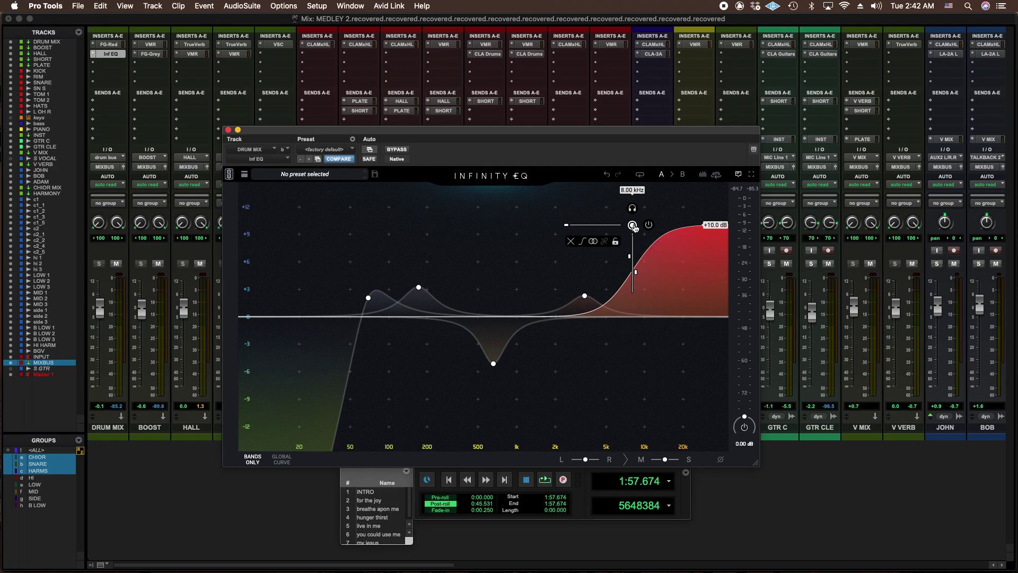
click(228, 131)
Step: Solo the drum tracks from KICK through L OH R and play them with the BOOST track muted
drag(308, 263, 602, 262)
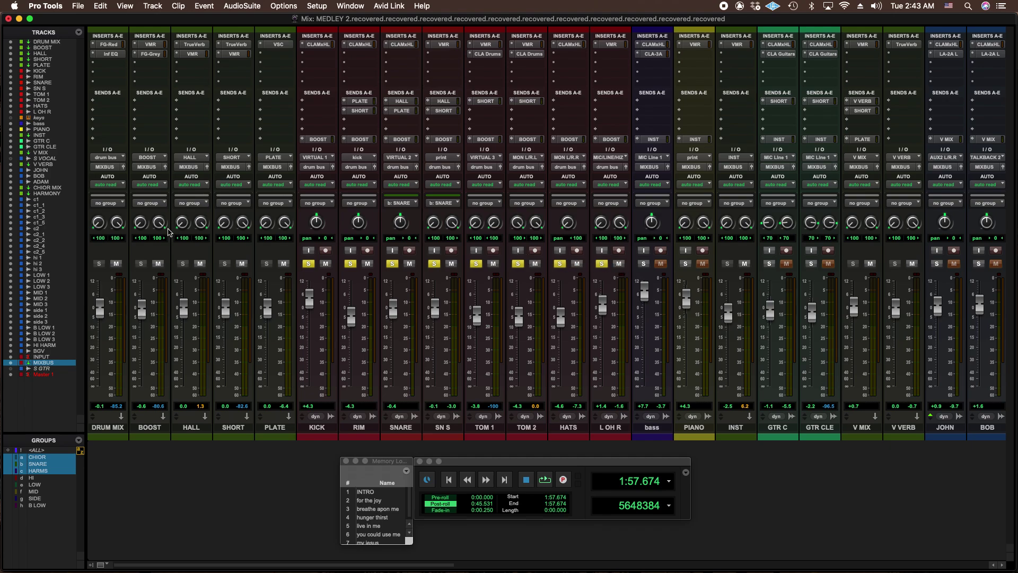
click(158, 264)
key(space)
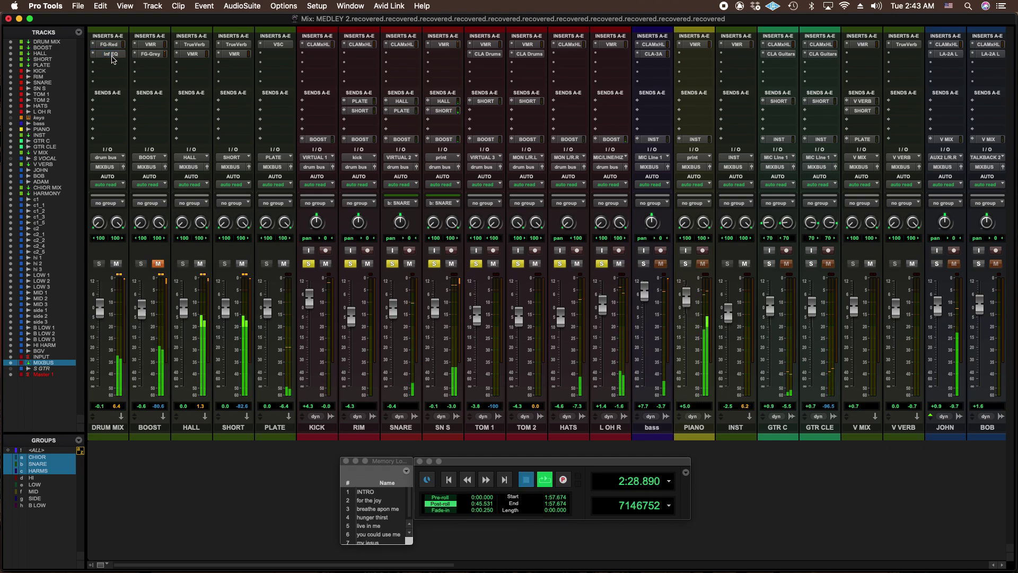
key(space)
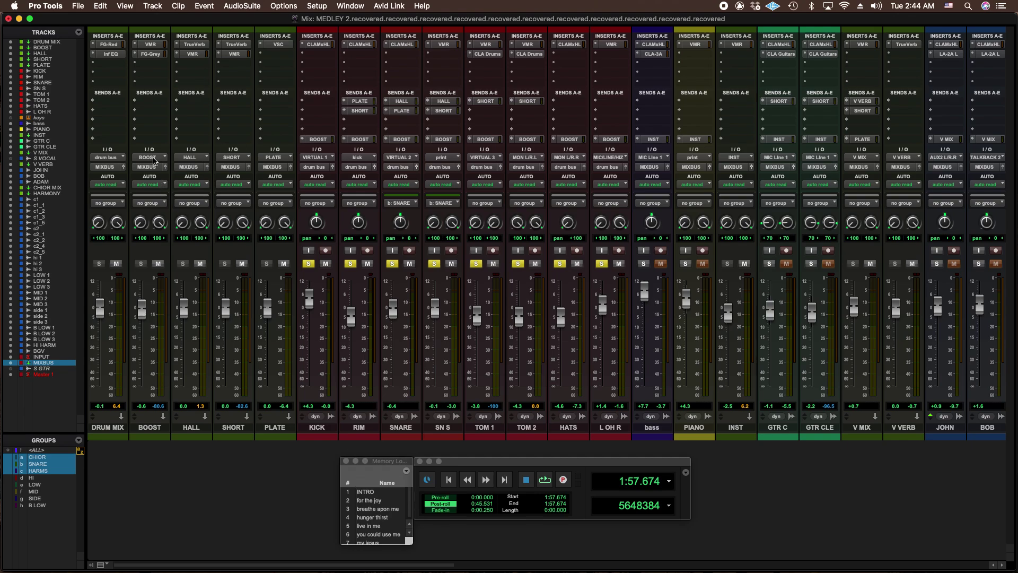
Step: Check the BOOST send levels on the KICK and RIM tracks, closing each send window
click(320, 139)
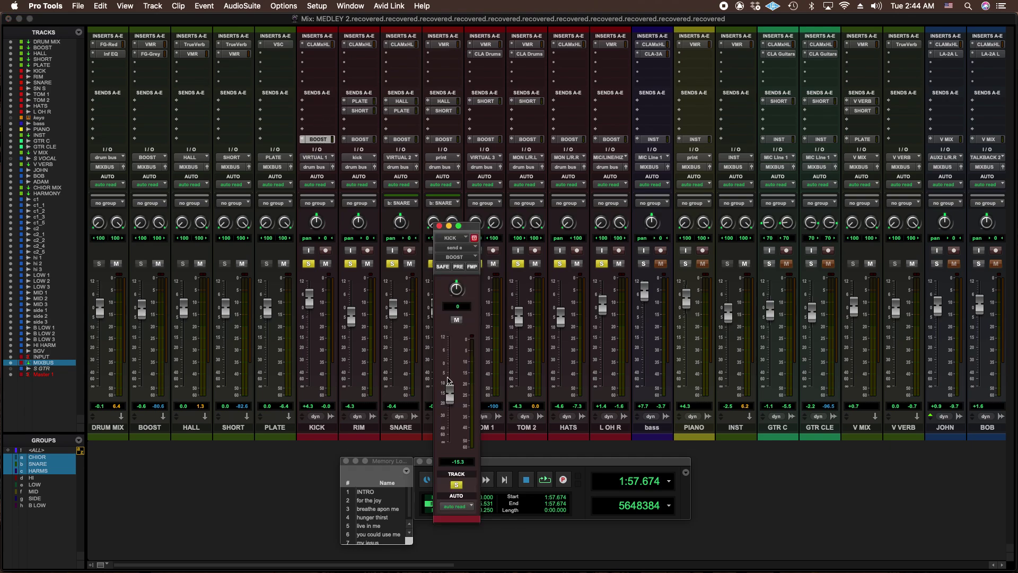
click(439, 225)
click(370, 140)
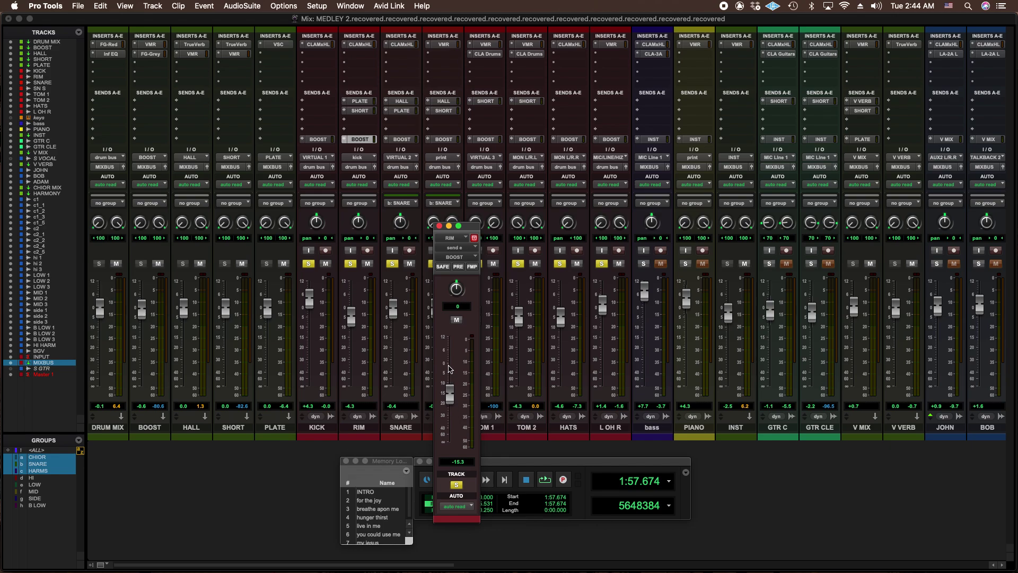
click(439, 226)
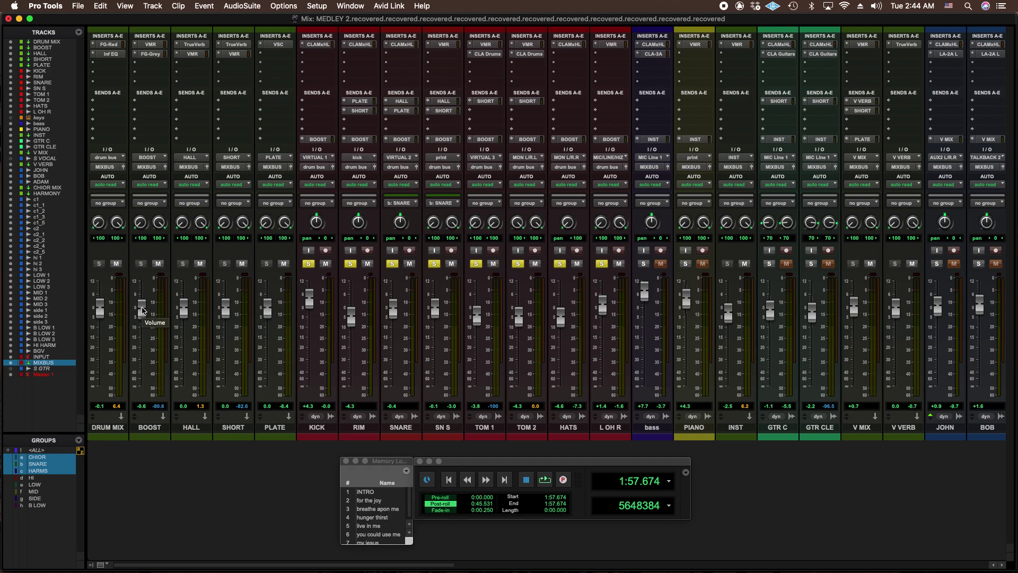
Step: Open the Virtual Mix Rack on the BOOST track and move its window so the whole plugin chain is visible
click(151, 44)
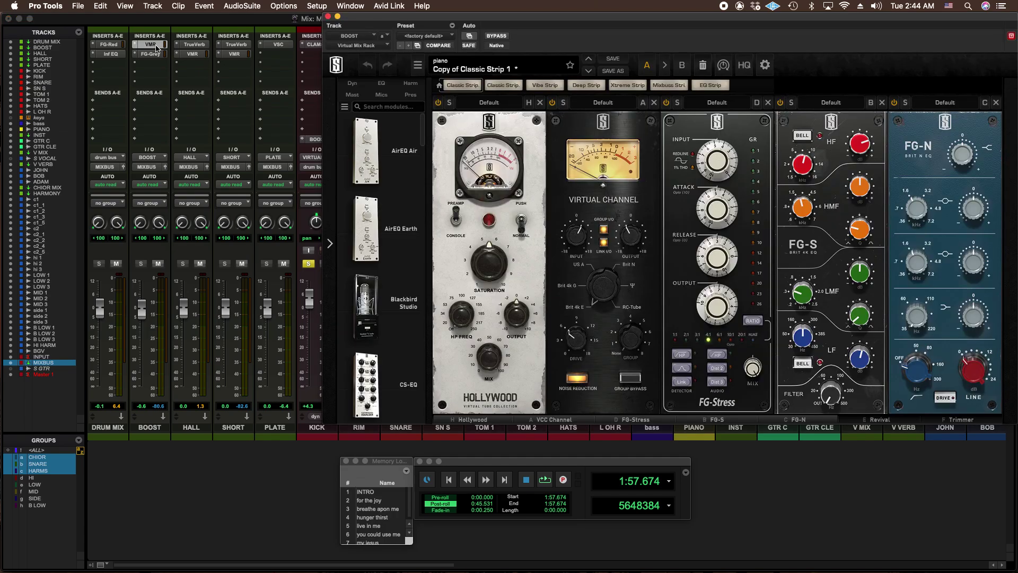
drag(426, 20, 338, 21)
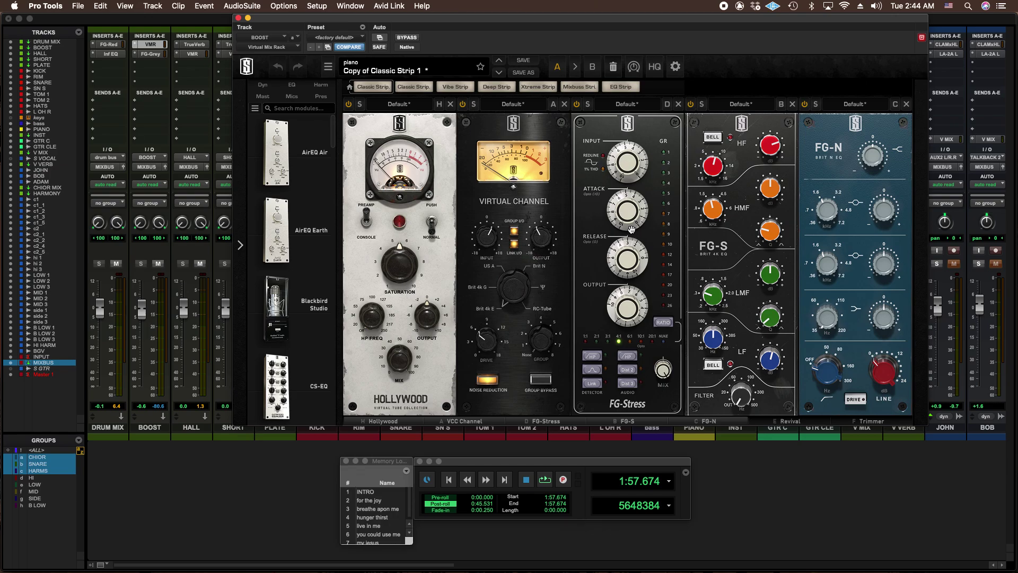
Step: Pull the BOOST fader fully down and look through the Virtual Mix Rack chain from Hollywood to Revival
drag(146, 313, 154, 436)
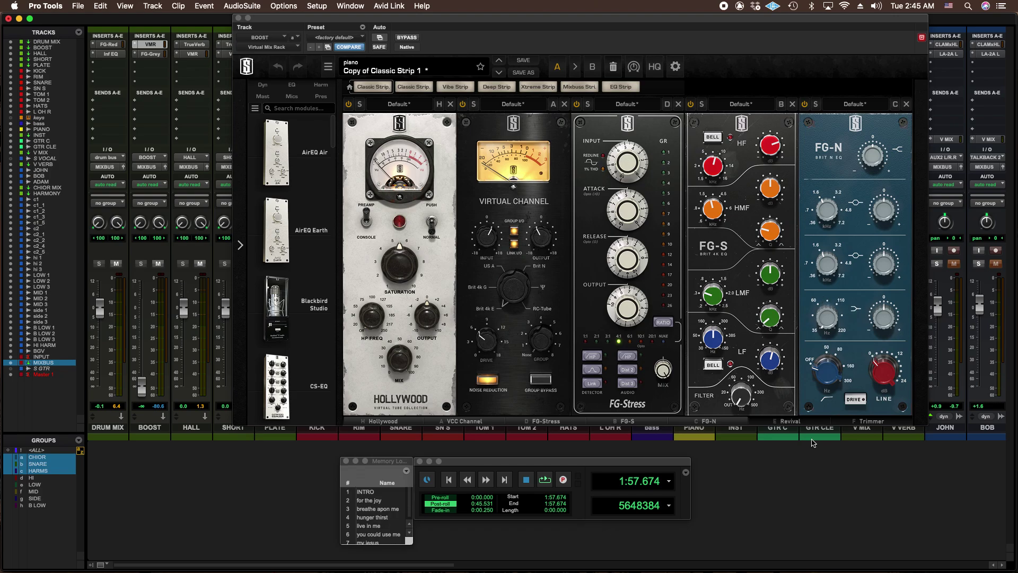
click(789, 421)
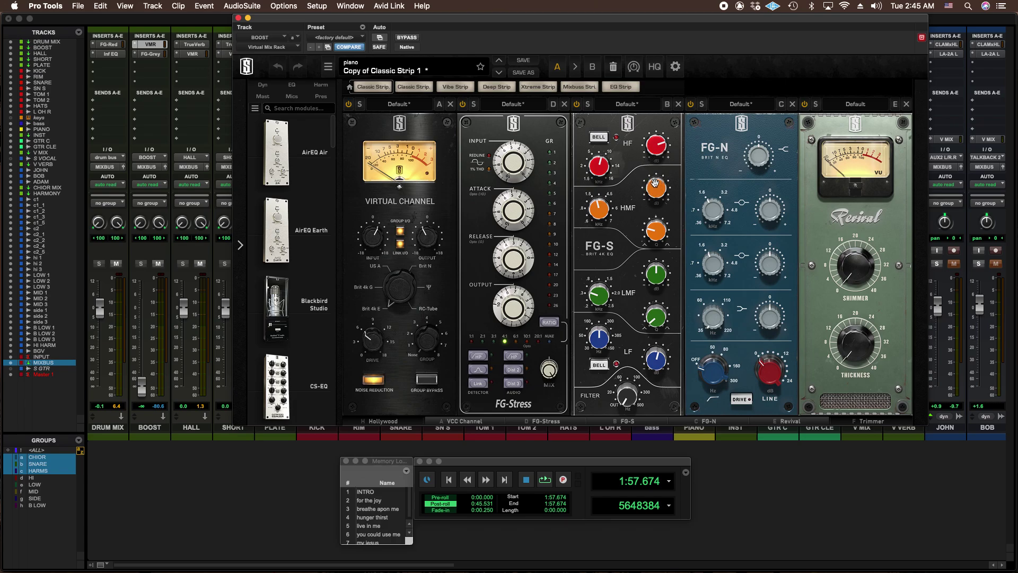
click(364, 421)
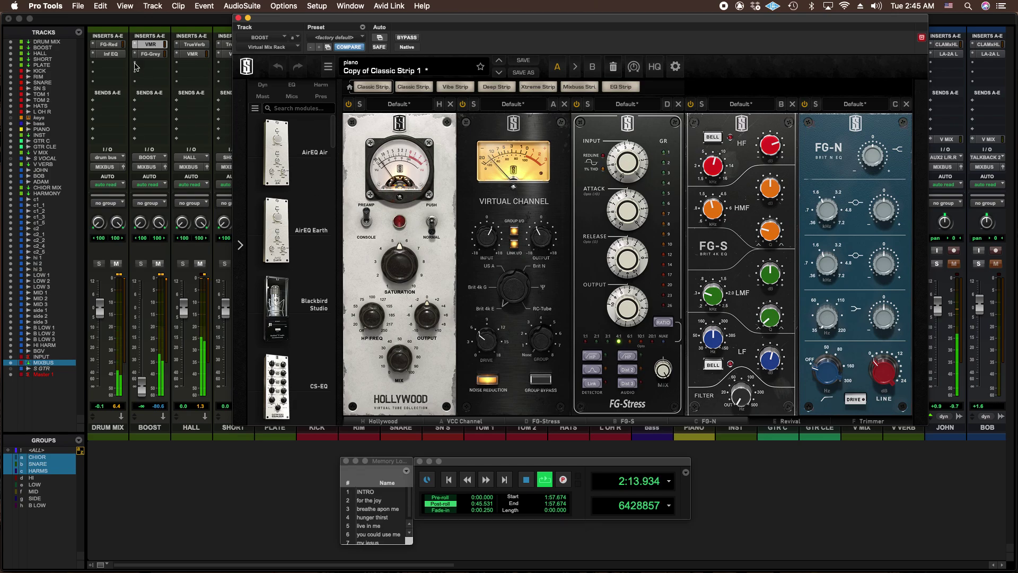
Step: Open the FG-Grey compressor on the BOOST track, check its settings during playback, and close its window
click(157, 55)
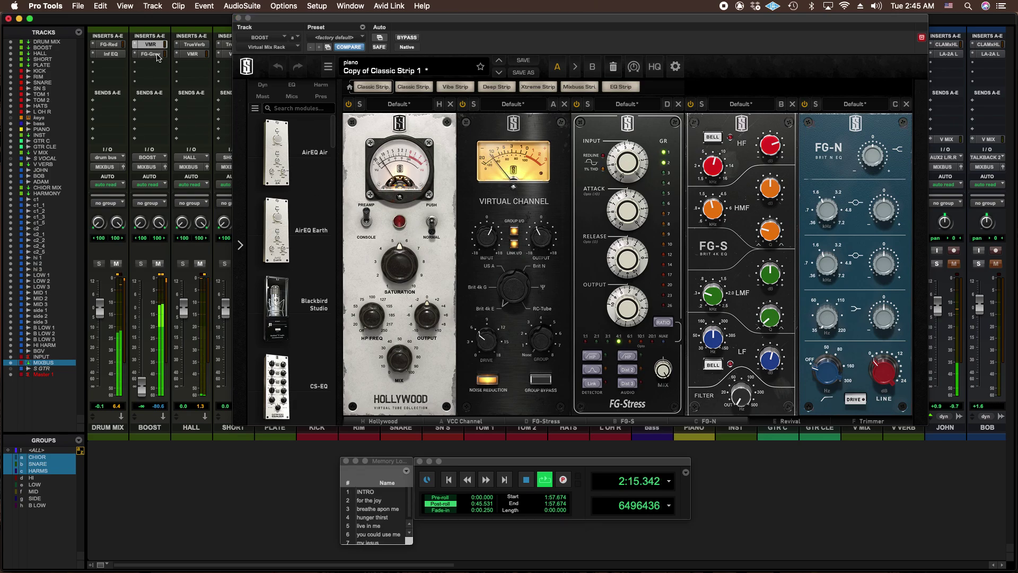
click(157, 54)
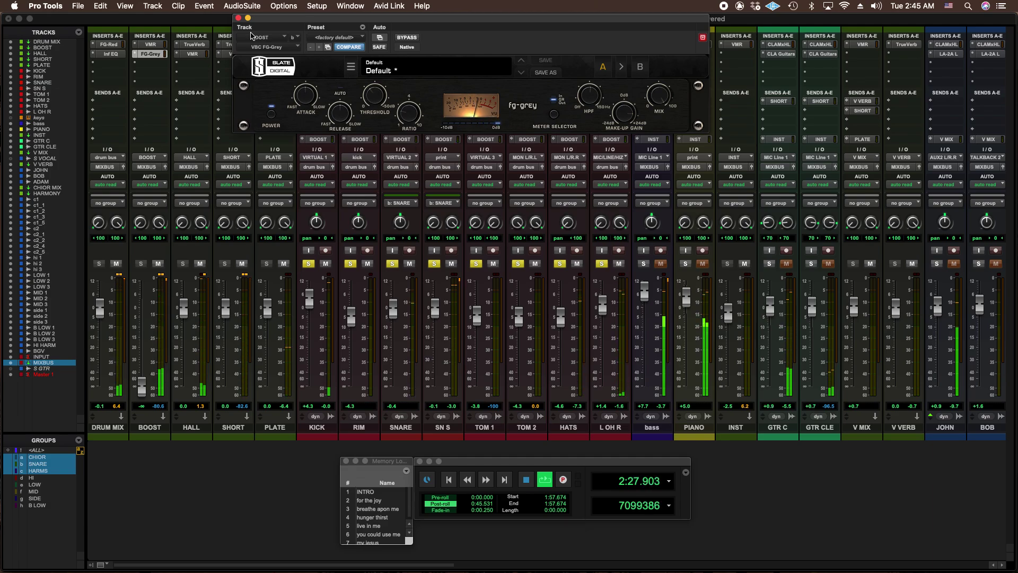
click(238, 18)
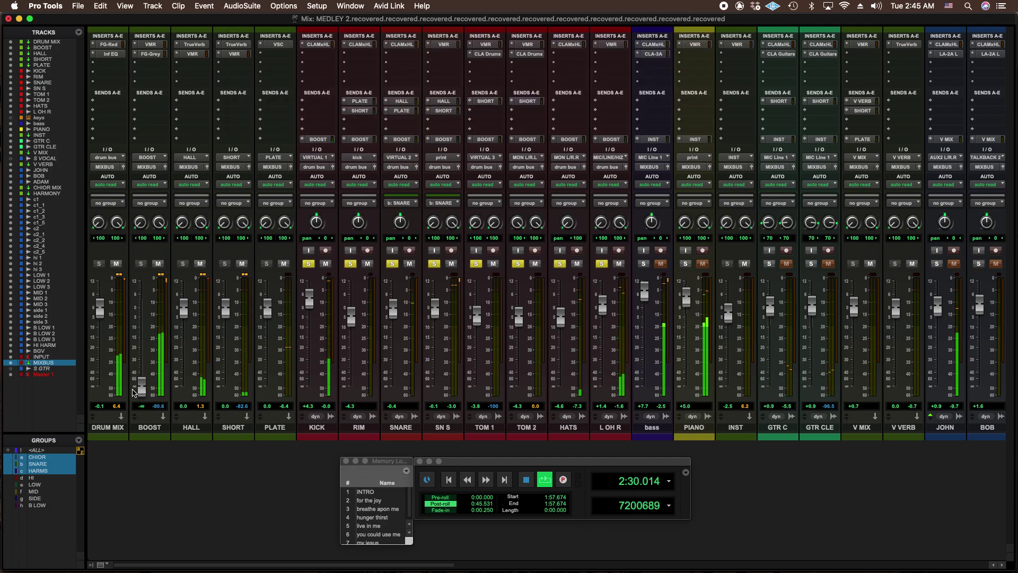
Step: Audition the drums with the BOOST fader at +1.4 dB, then restart playback and pull the fader fully down
drag(140, 390, 144, 308)
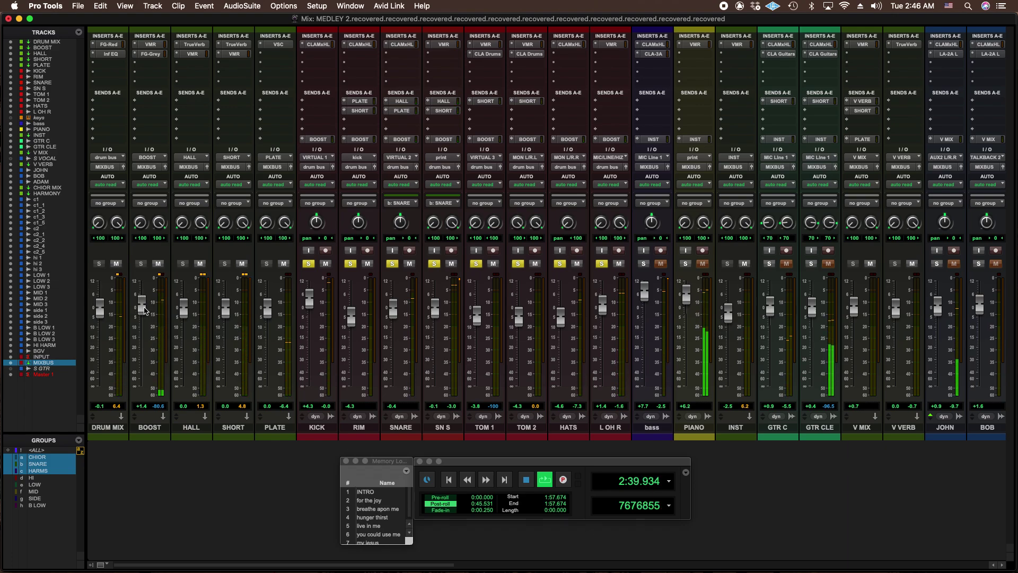
key(space)
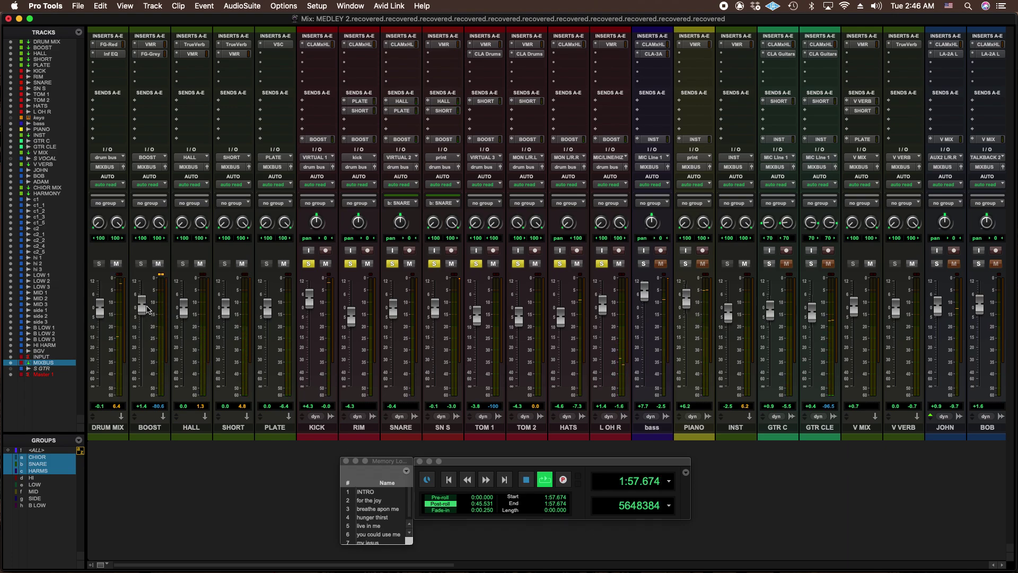
key(space)
drag(146, 309, 161, 415)
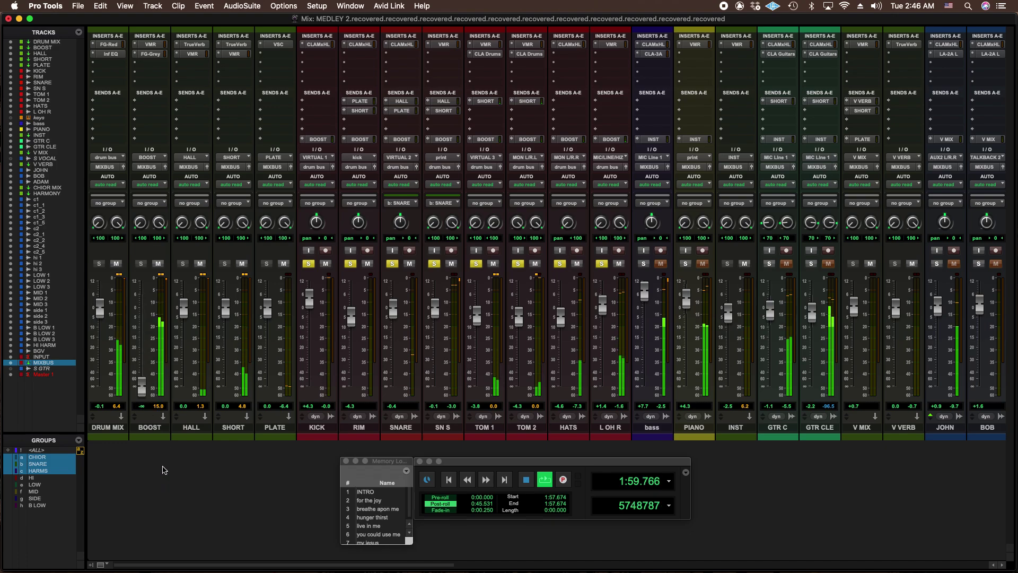
Step: Bring the BOOST fader up to -1.7 dB during playback, nudge it to +0.4 dB, and stop playback
click(144, 380)
drag(144, 380, 140, 316)
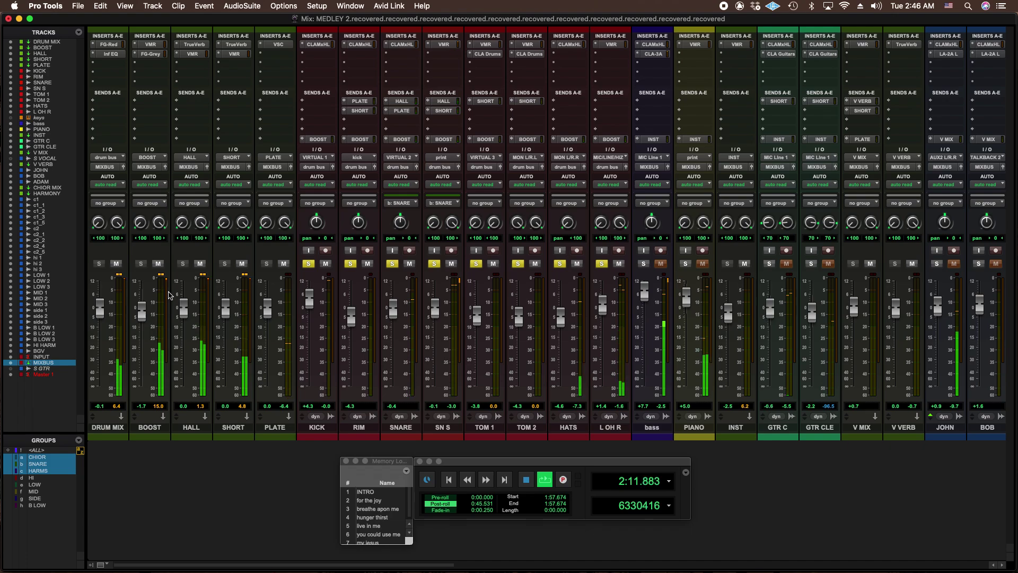
click(140, 316)
drag(139, 316, 141, 311)
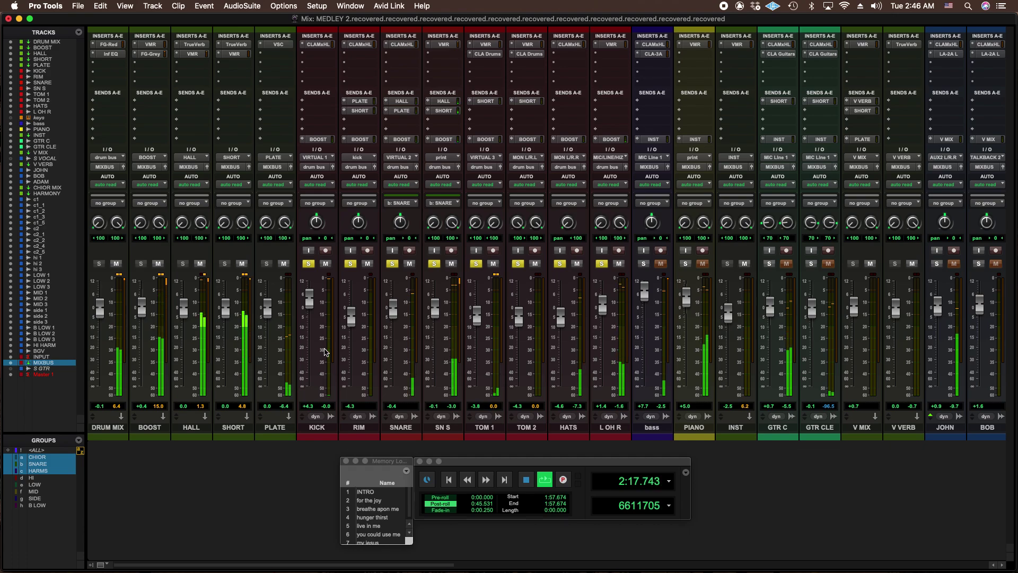
key(space)
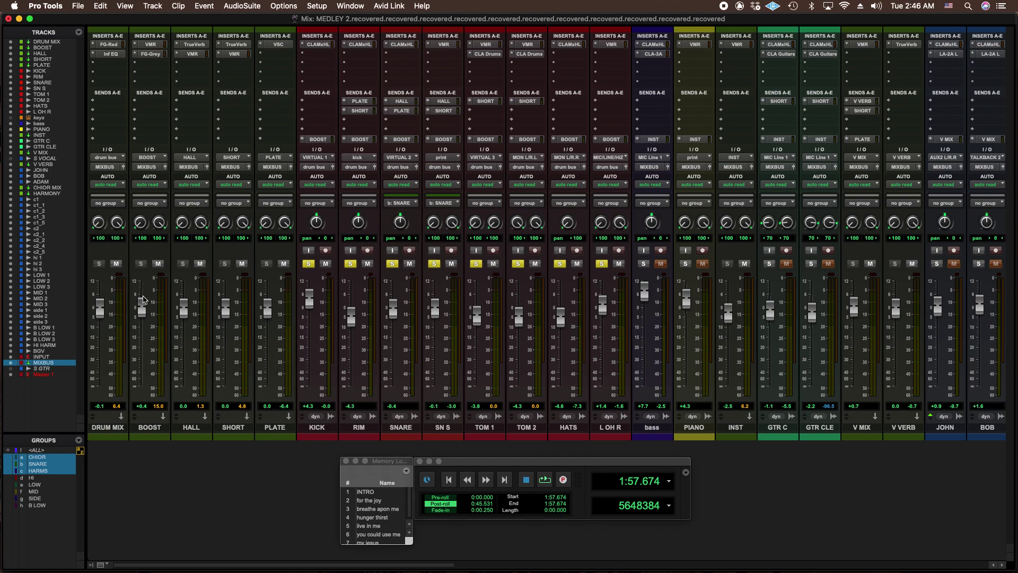
Step: Adjust the BOOST fader to -2.5 dB with playback stopped
mouse_move(142, 314)
mouse_down()
mouse_move(141, 324)
mouse_move(141, 301)
mouse_move(139, 330)
mouse_move(145, 310)
mouse_up()
mouse_move(143, 303)
mouse_down()
mouse_move(143, 323)
mouse_move(143, 309)
mouse_up()
drag(142, 312, 143, 311)
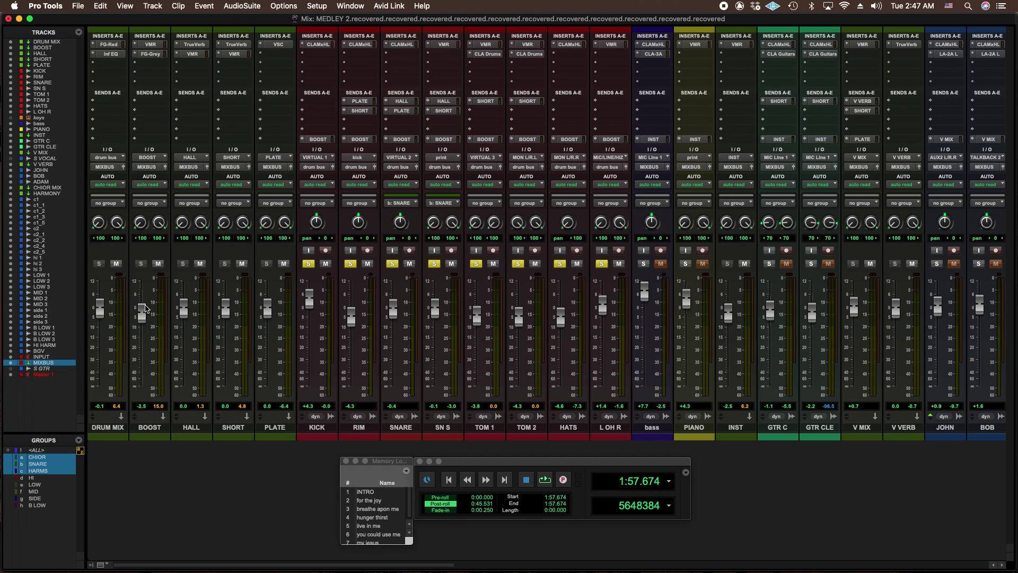